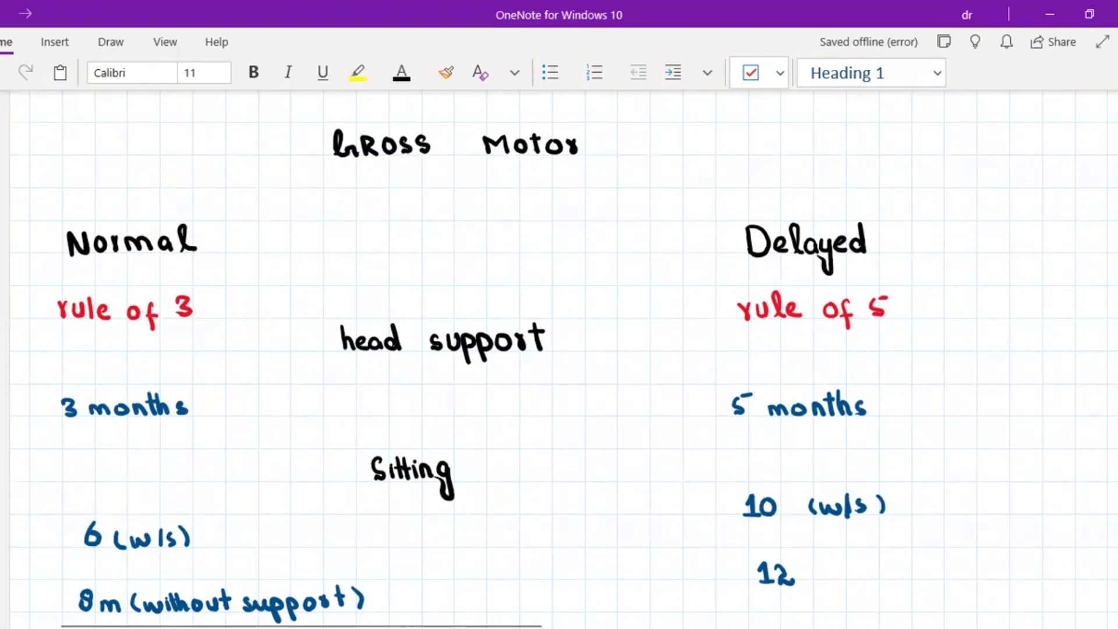
pyautogui.scroll(-3, 559, 350)
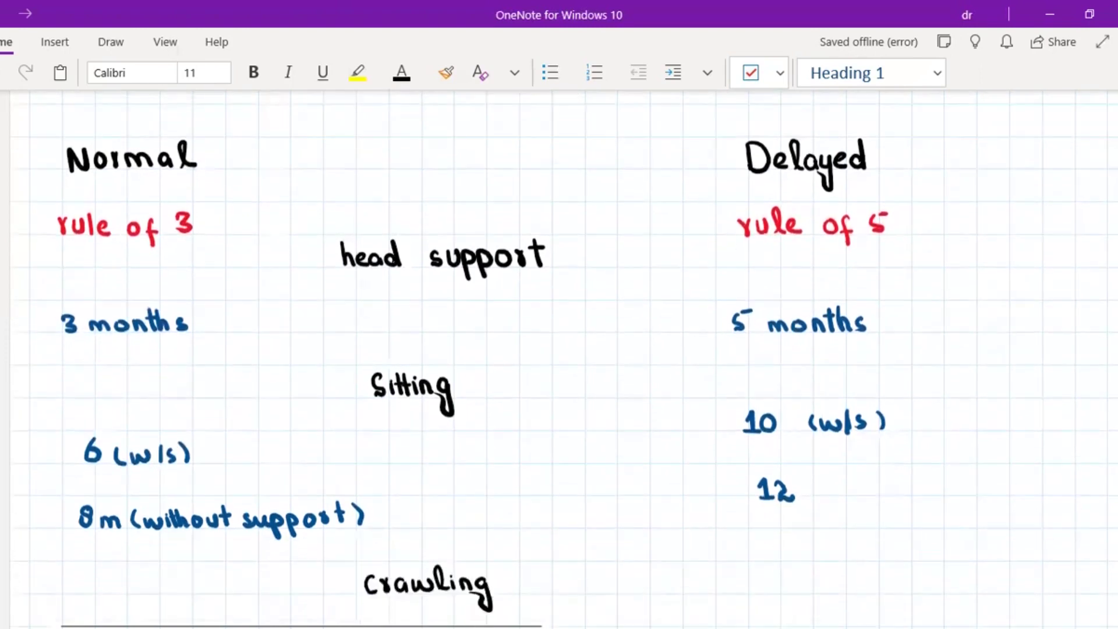
pyautogui.scroll(-4, 559, 350)
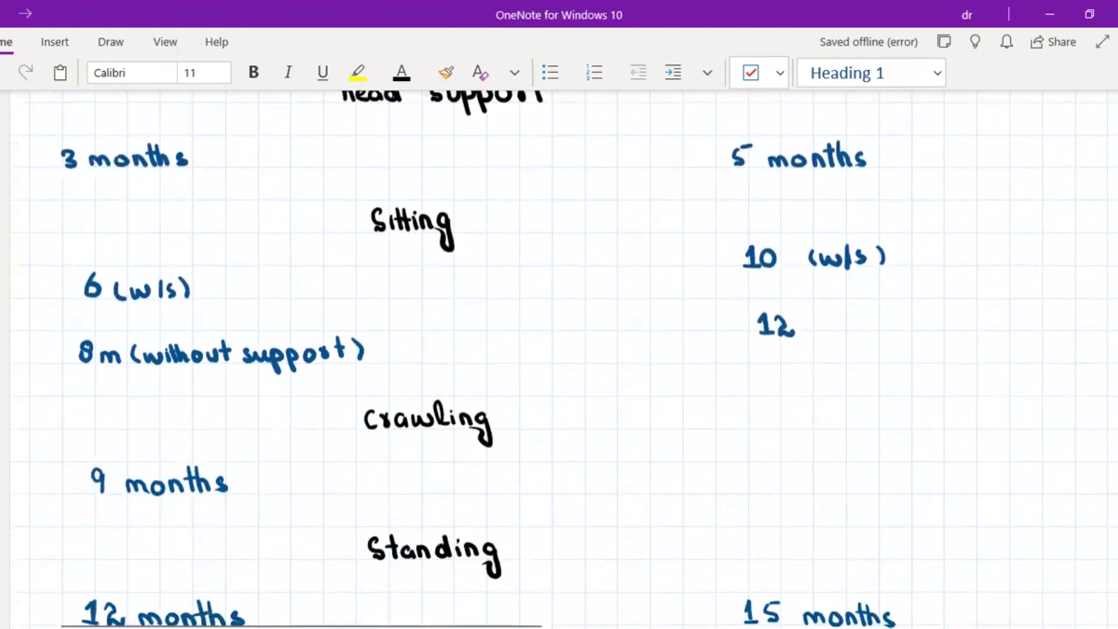
pyautogui.scroll(-1, 559, 349)
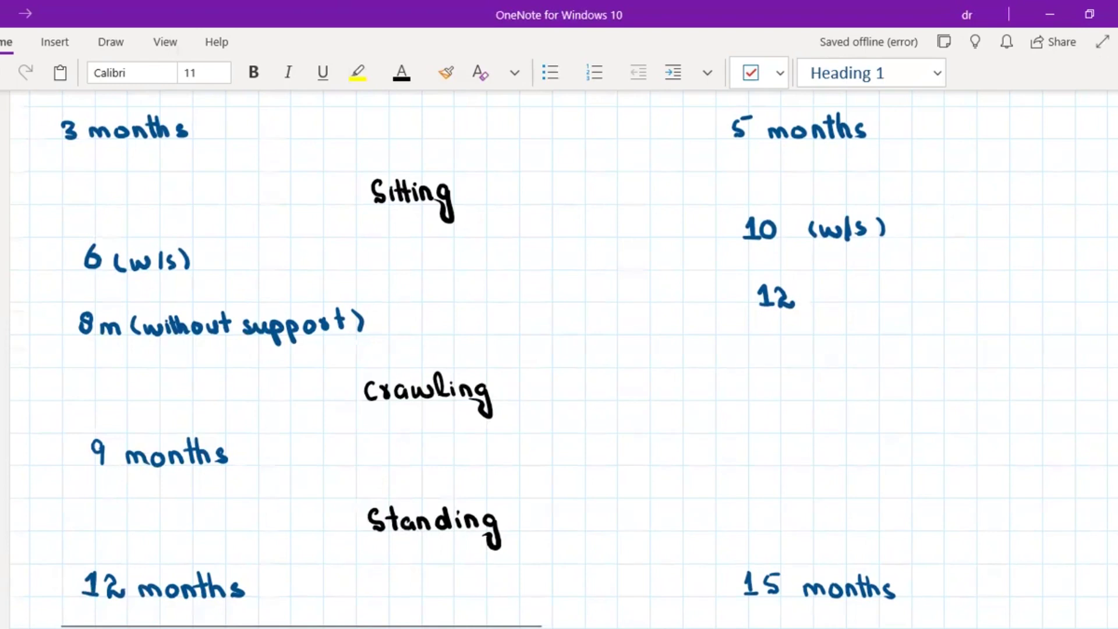
pyautogui.scroll(-4, 559, 350)
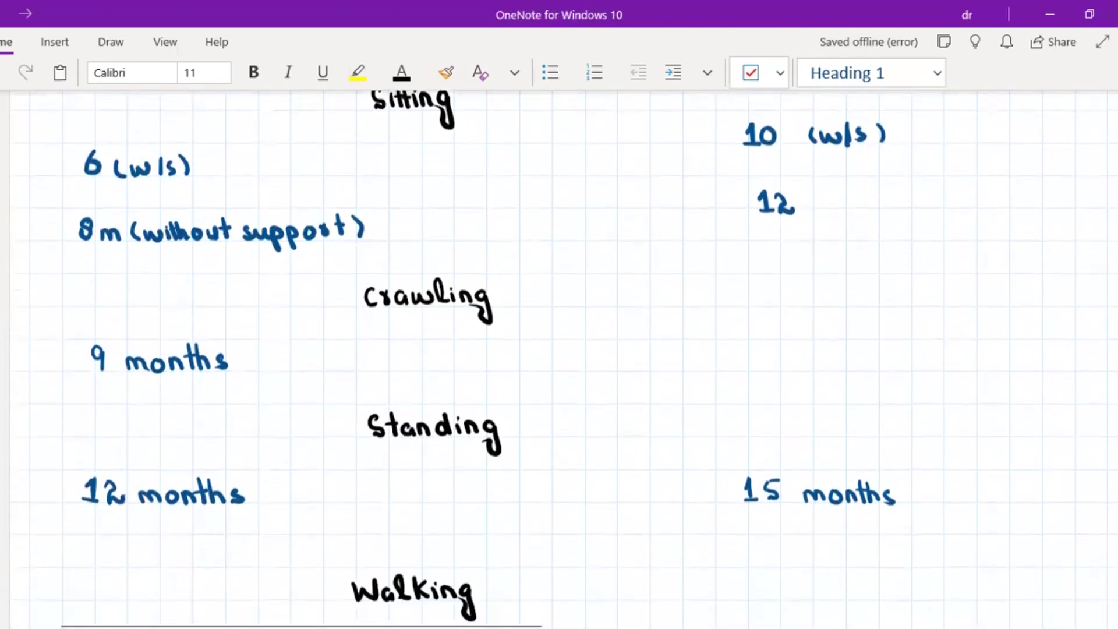
pyautogui.scroll(-4, 559, 350)
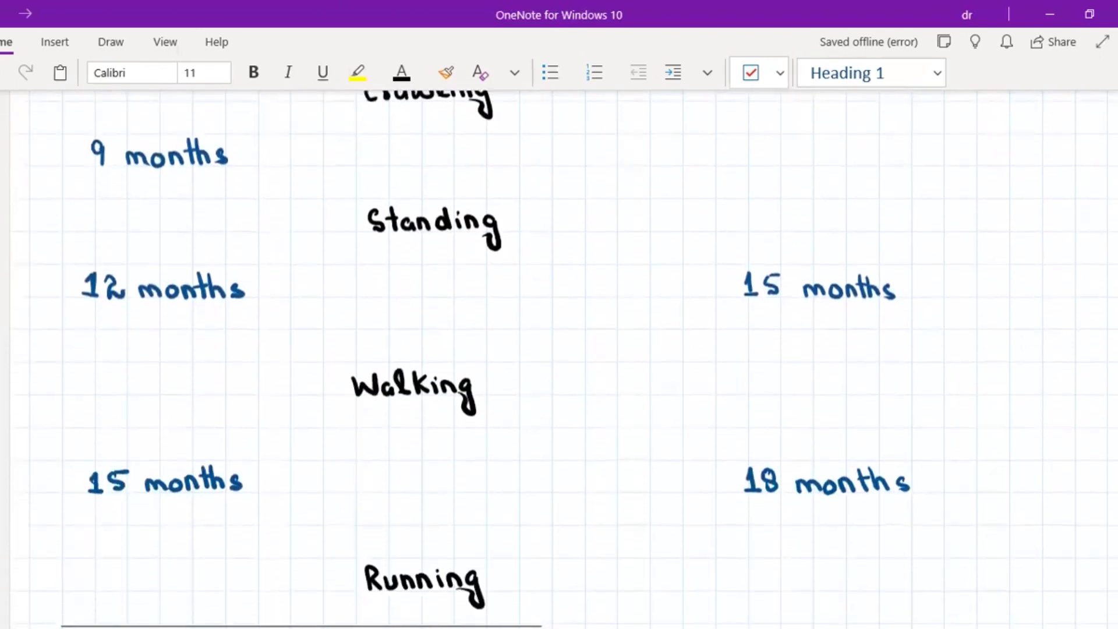
pyautogui.scroll(-3, 559, 350)
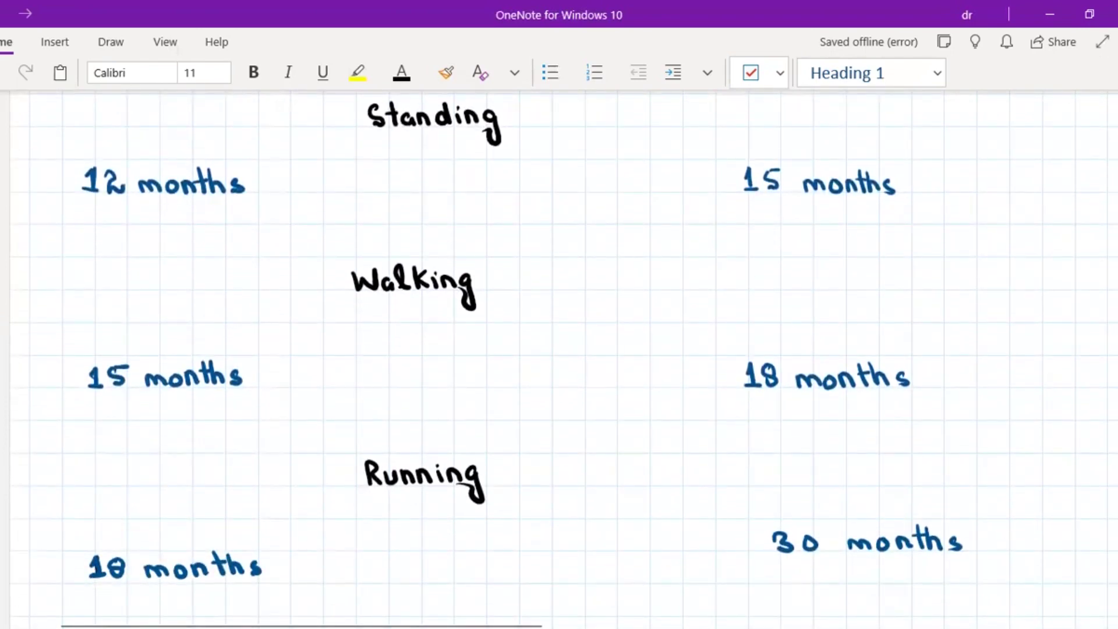
pyautogui.scroll(5, 559, 350)
pyautogui.scroll(4, 559, 349)
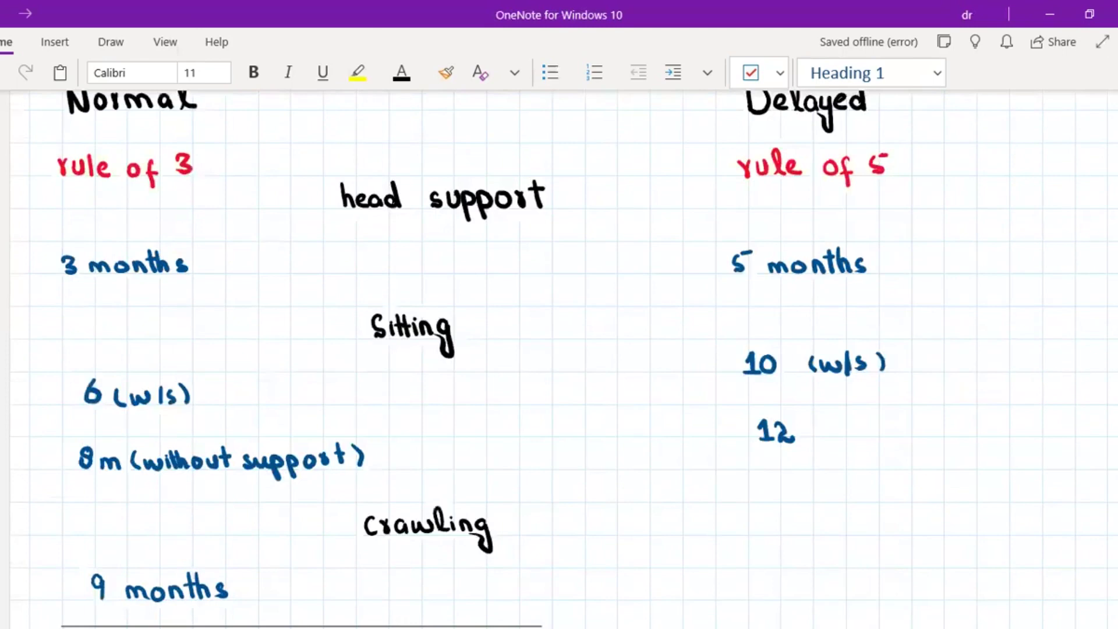